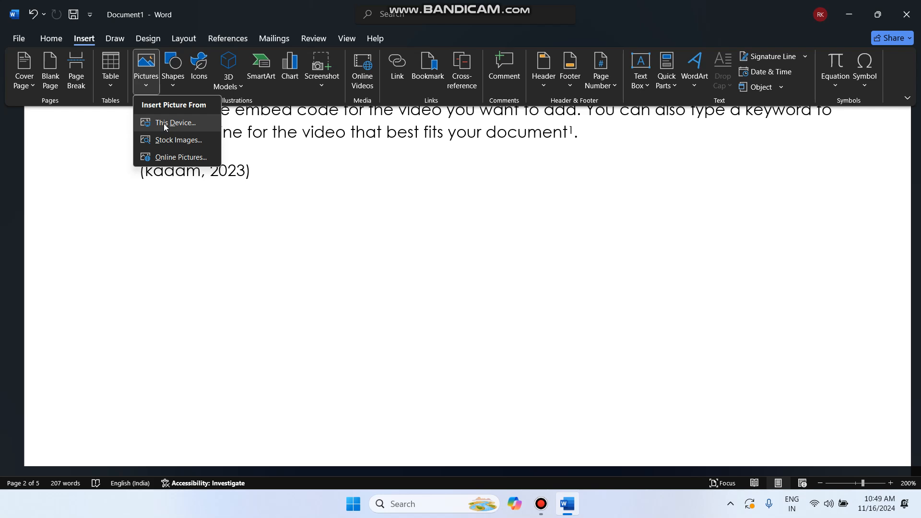
Step: Insert the stock photo of clasped hands below the citation under the VIDEO paragraph
click(161, 138)
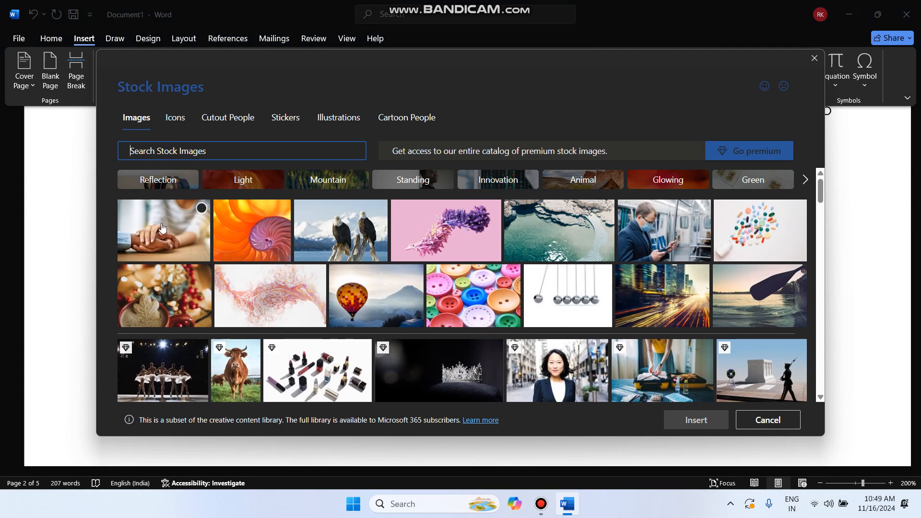
click(168, 231)
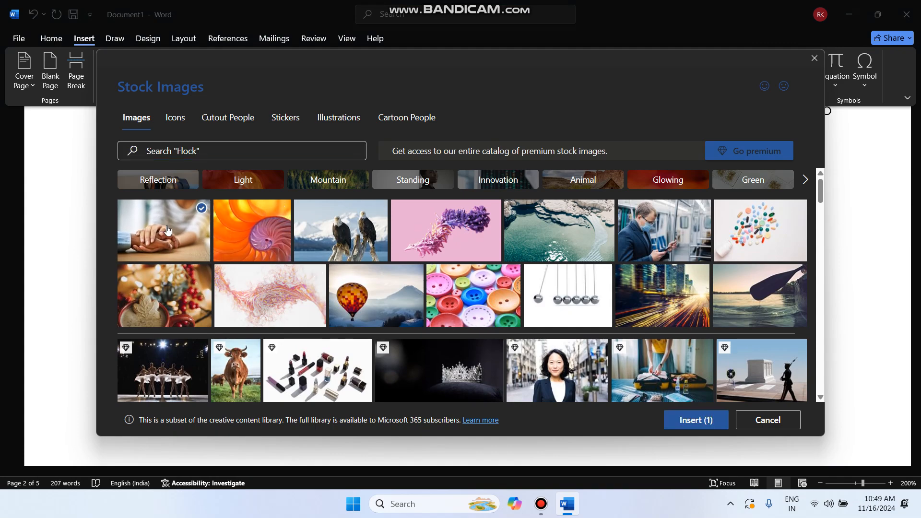
click(687, 425)
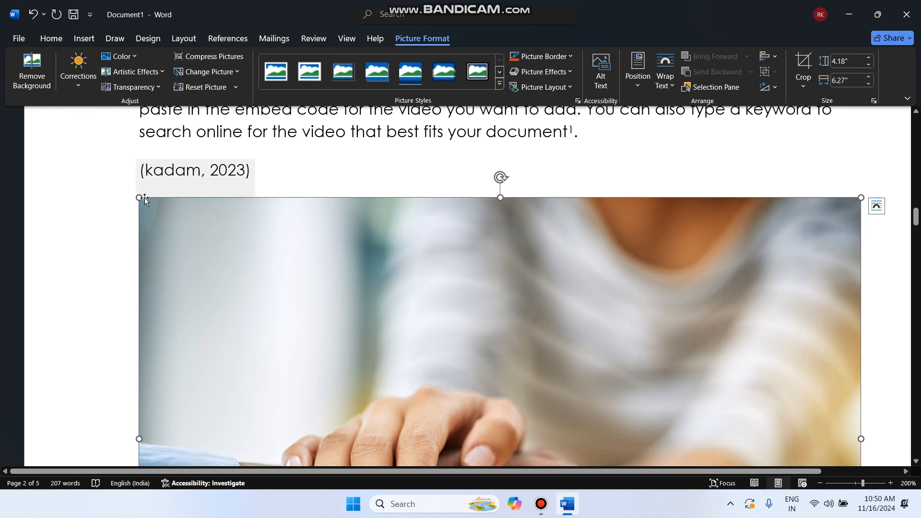
Step: Shrink the clasped-hands picture proportionally to about 1.31" high by 1.97" wide
drag(139, 197, 415, 433)
scroll(574, 421, down, 3)
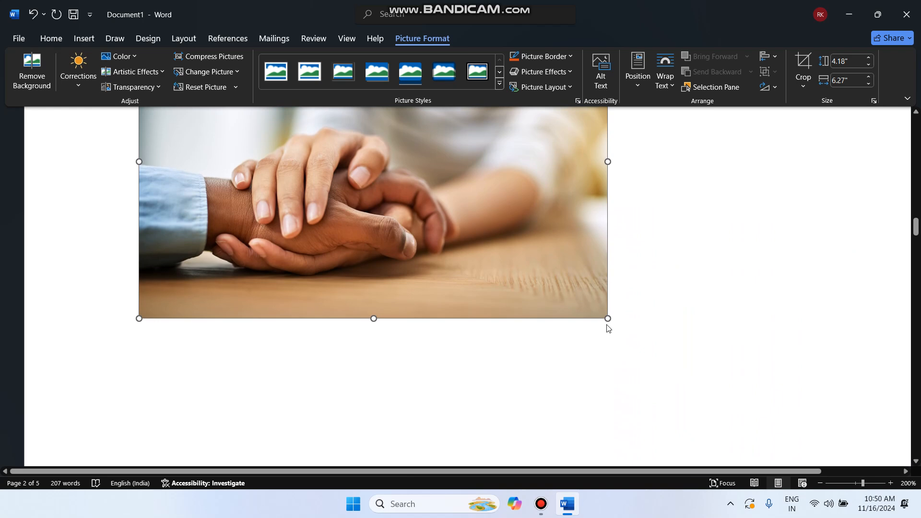
drag(607, 319, 328, 157)
scroll(328, 156, up, 4)
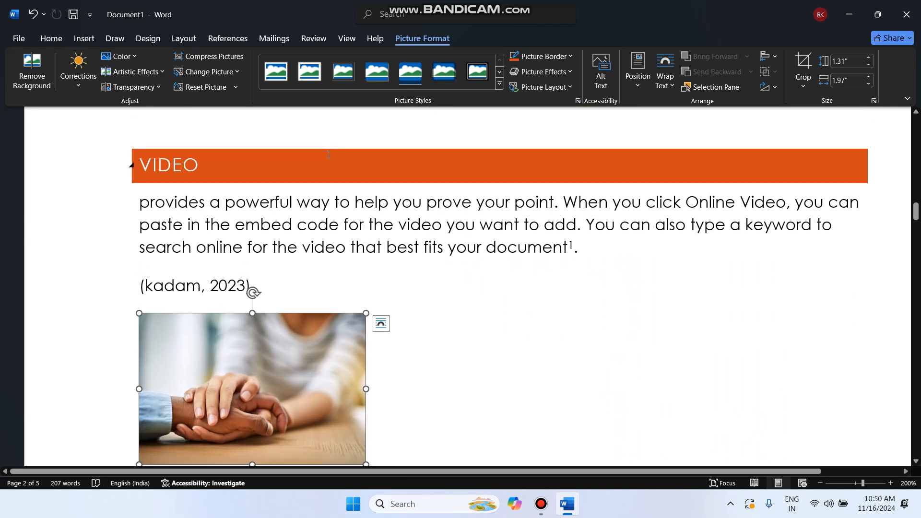
scroll(236, 258, down, 2)
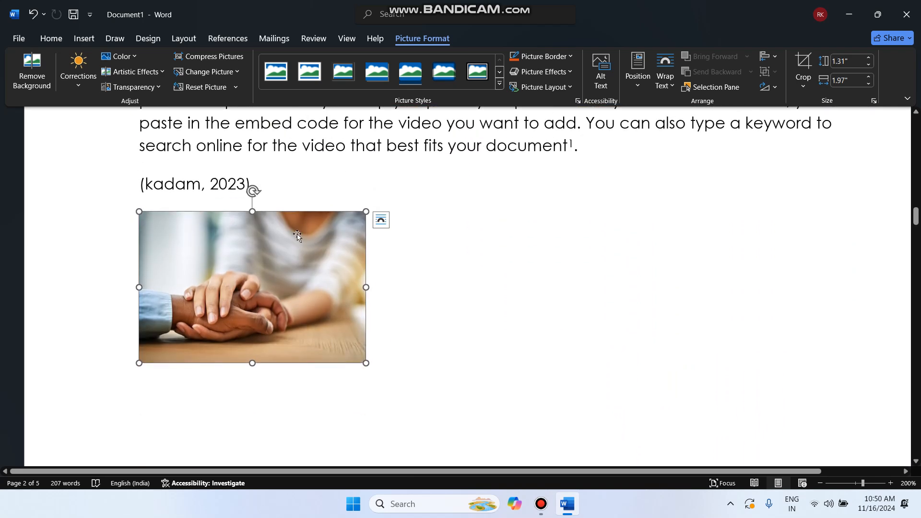
Step: Add the caption "Figure 1 hands" below the clasped-hands picture, using the Figure label
click(378, 358)
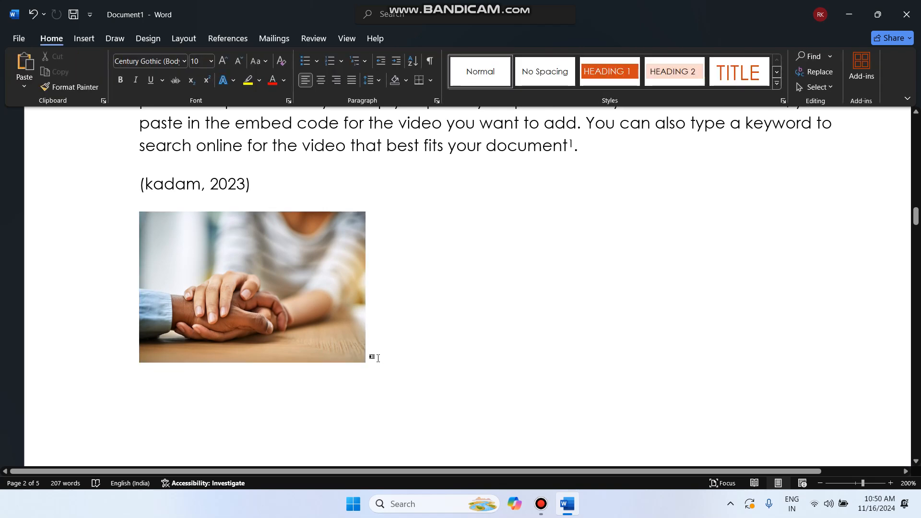
click(248, 279)
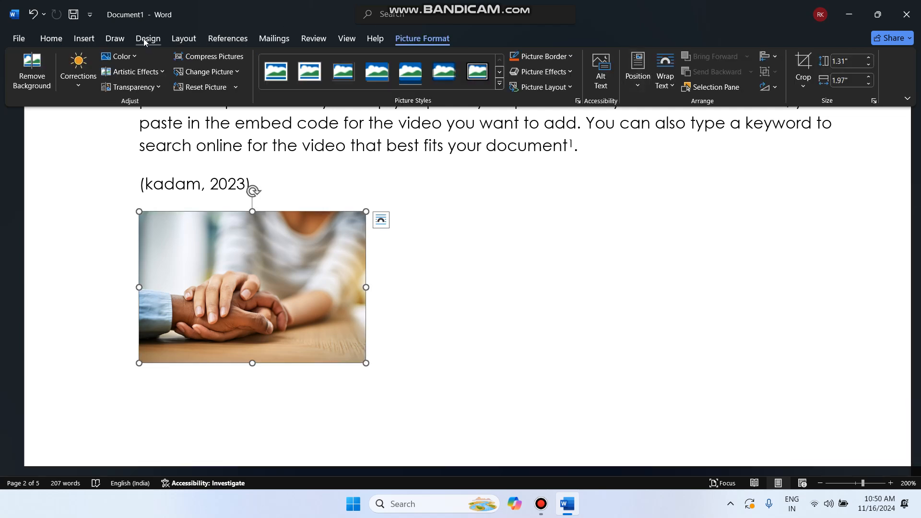
click(221, 39)
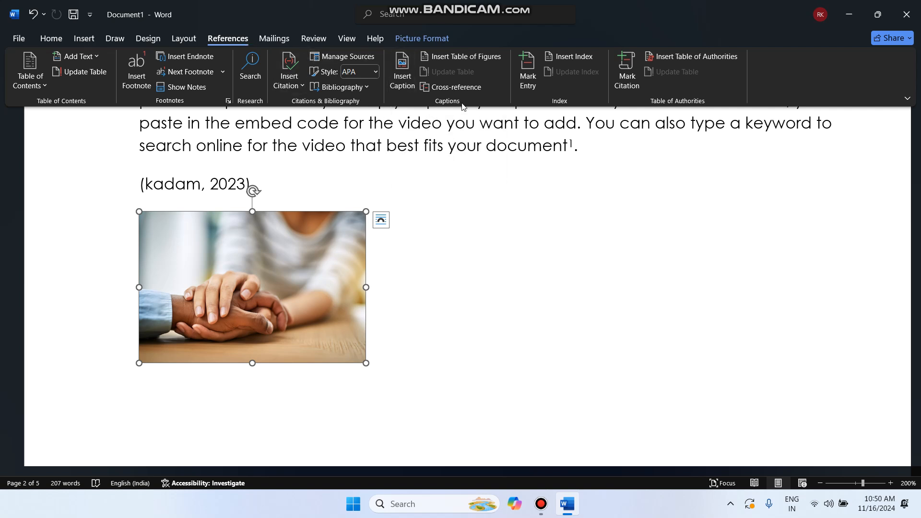
click(406, 82)
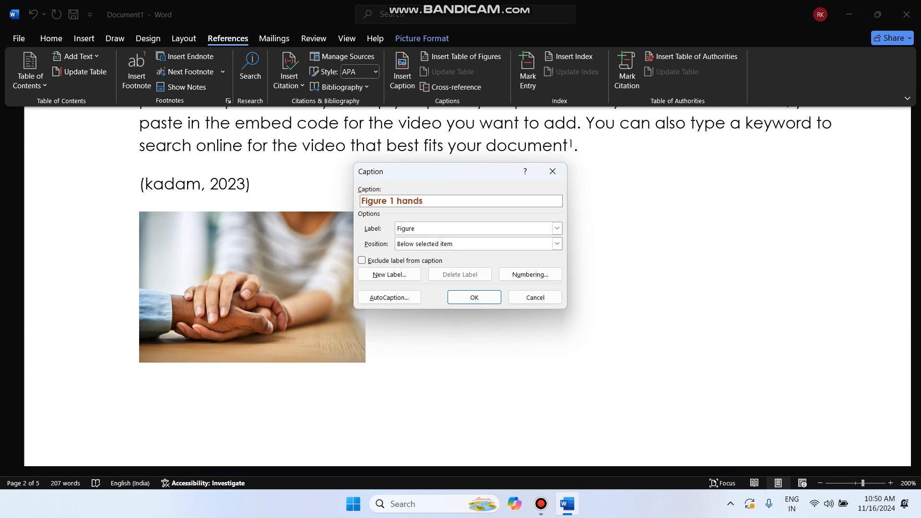
click(490, 306)
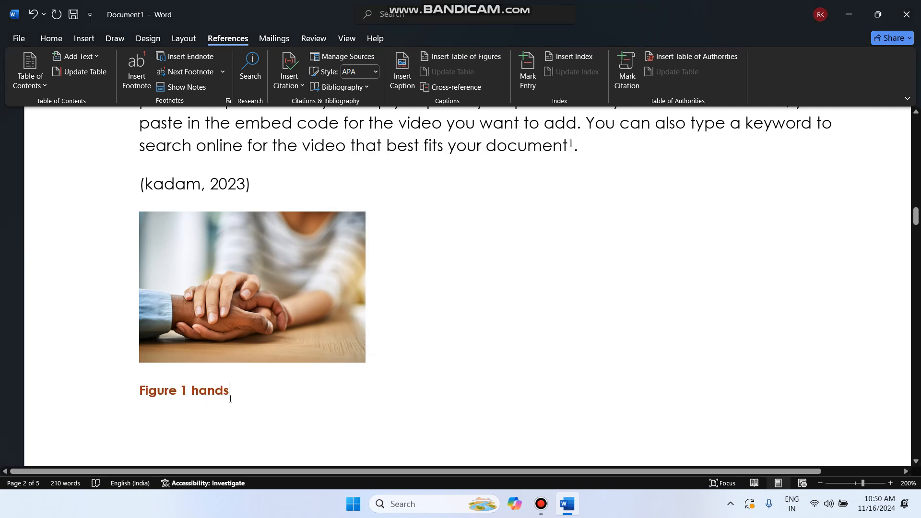
Step: Insert the stock photo of stacked cardboard boxes on a new line below the paragraph under the TO heading
scroll(257, 412, down, 15)
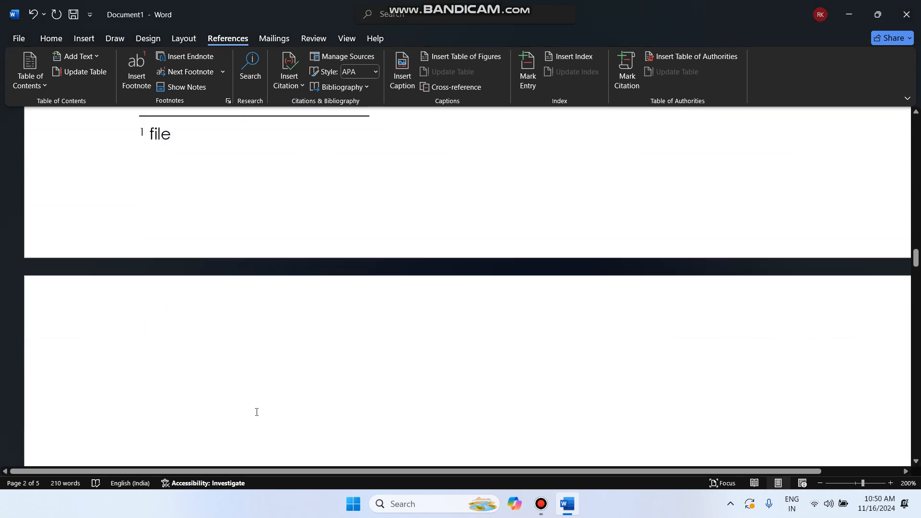
scroll(257, 413, down, 5)
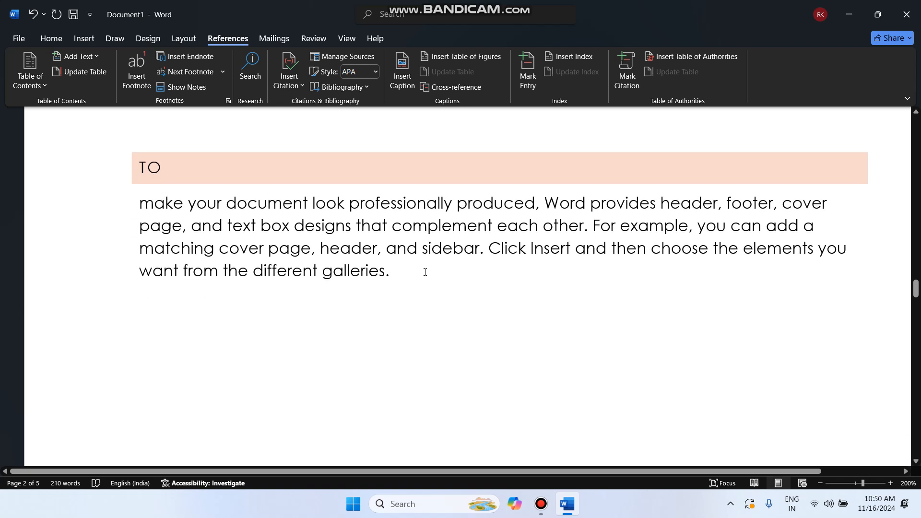
key(Return)
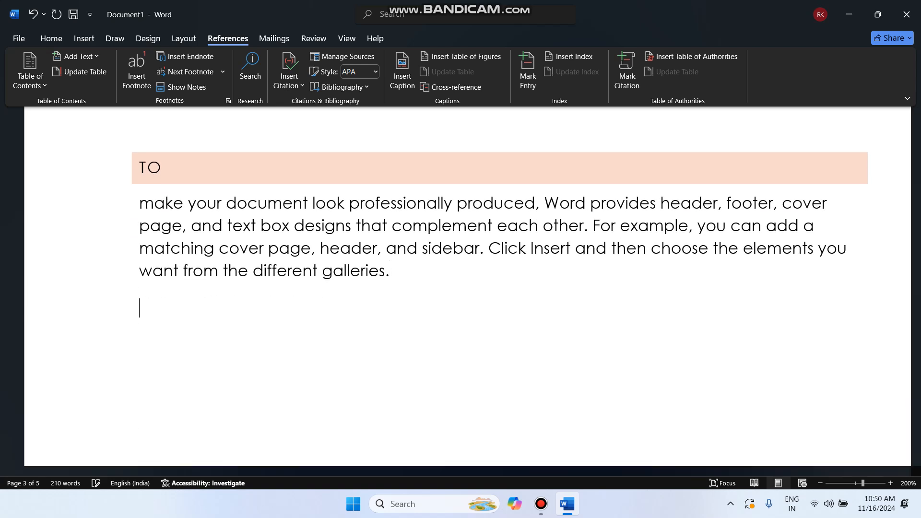
click(92, 44)
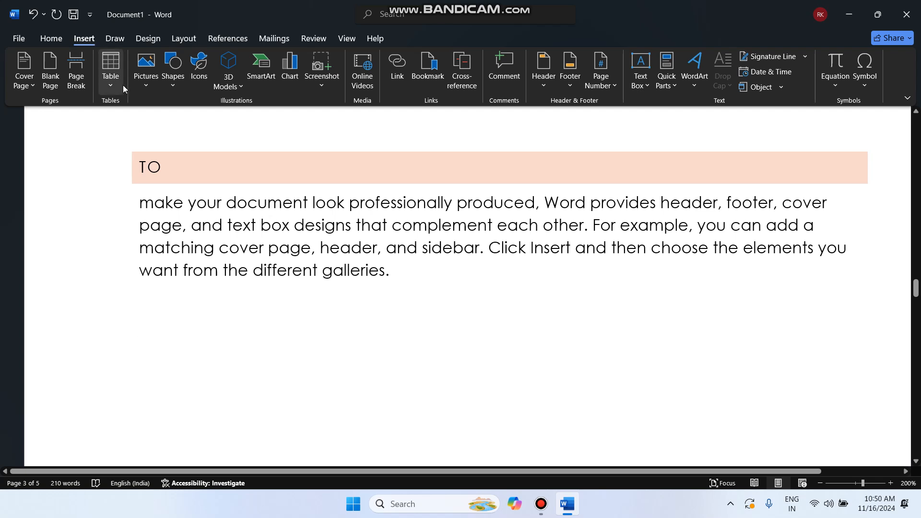
click(146, 72)
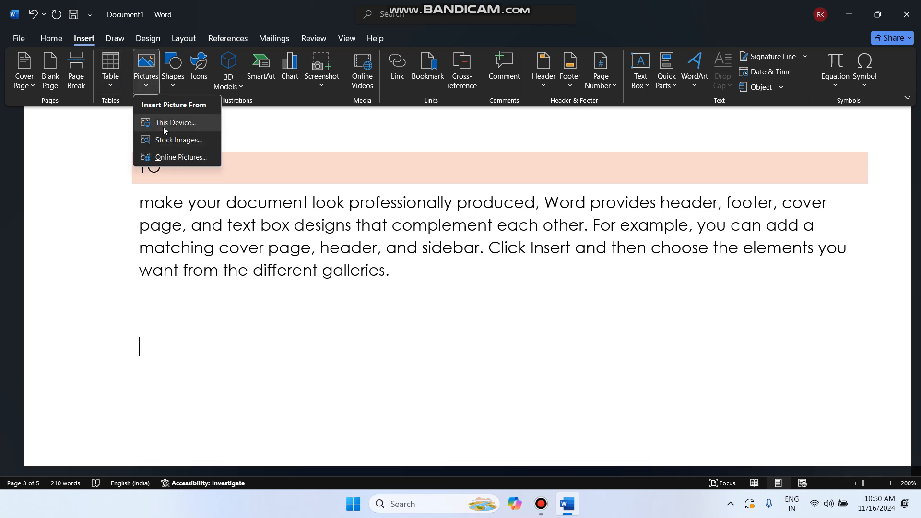
click(163, 139)
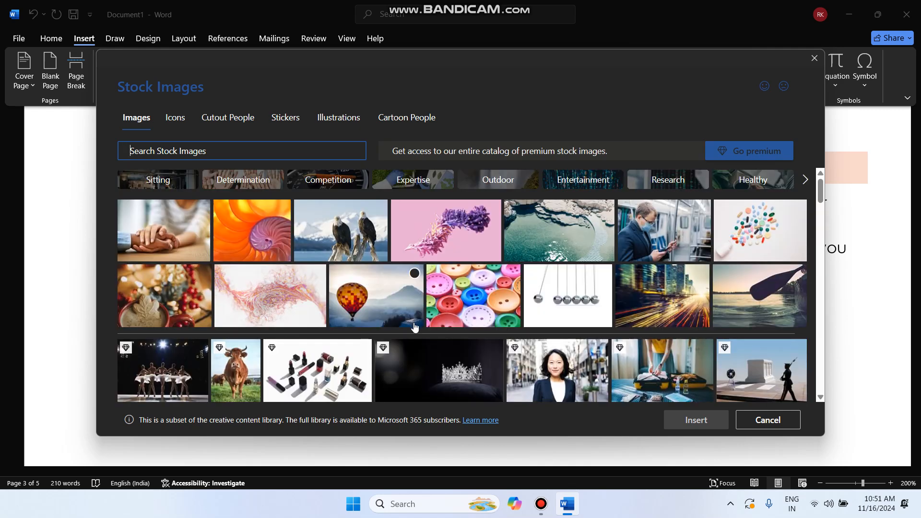
scroll(414, 325, down, 3)
scroll(415, 327, down, 2)
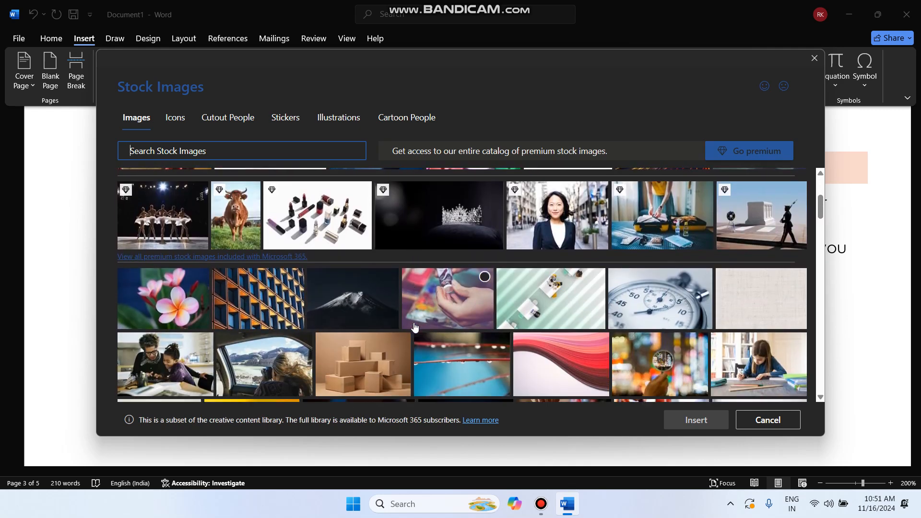
scroll(414, 325, down, 1)
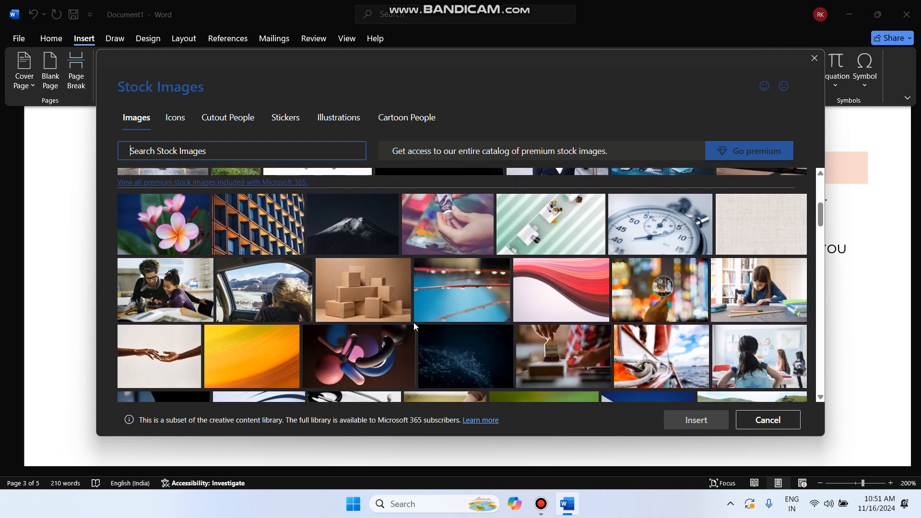
click(402, 242)
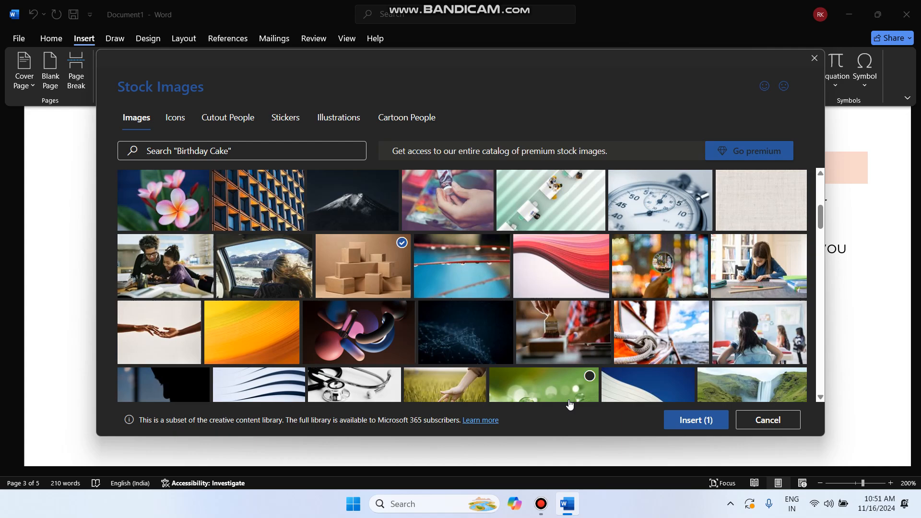
click(695, 422)
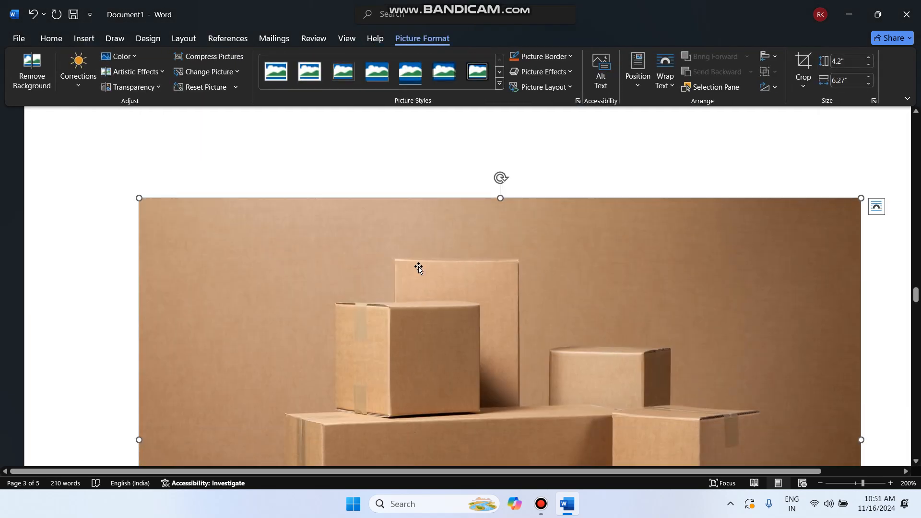
Step: Shrink the boxes picture to about 1.62" high by 2.43" wide and caption it "Figure 2 box" below the picture
drag(139, 197, 397, 369)
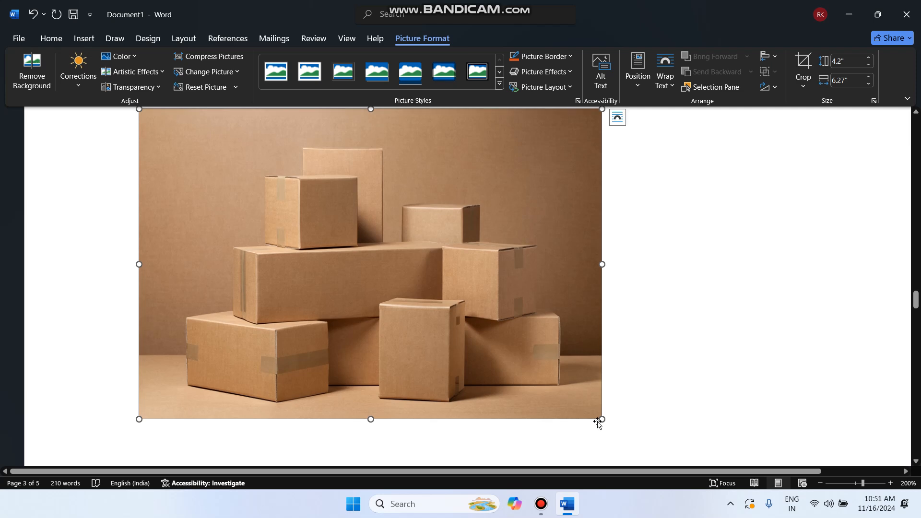
drag(600, 420, 418, 294)
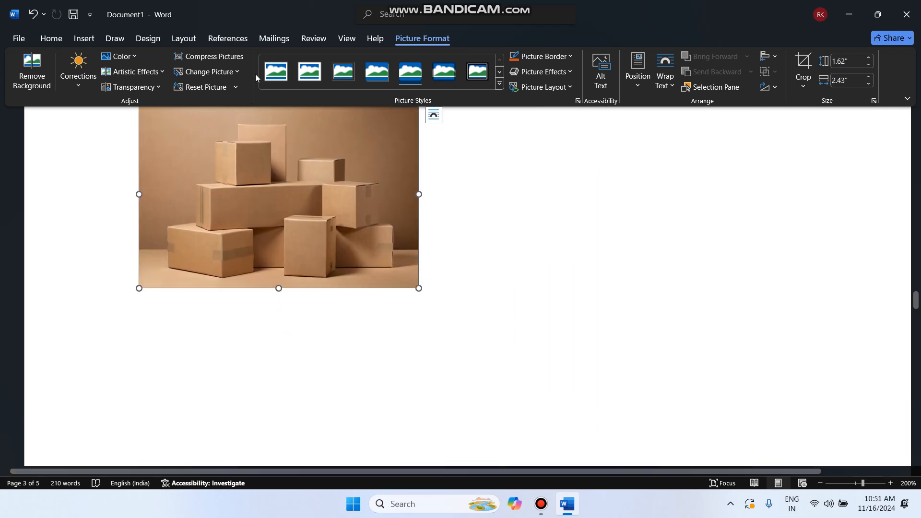
click(215, 42)
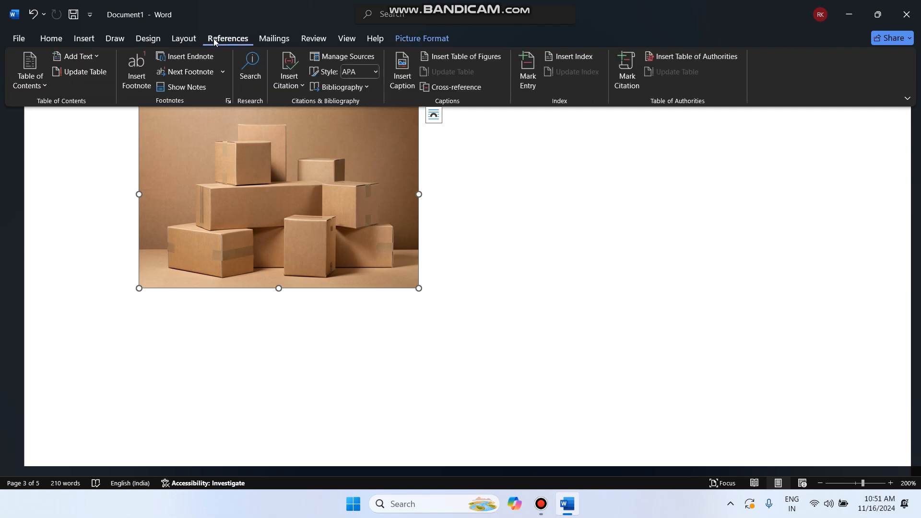
click(402, 82)
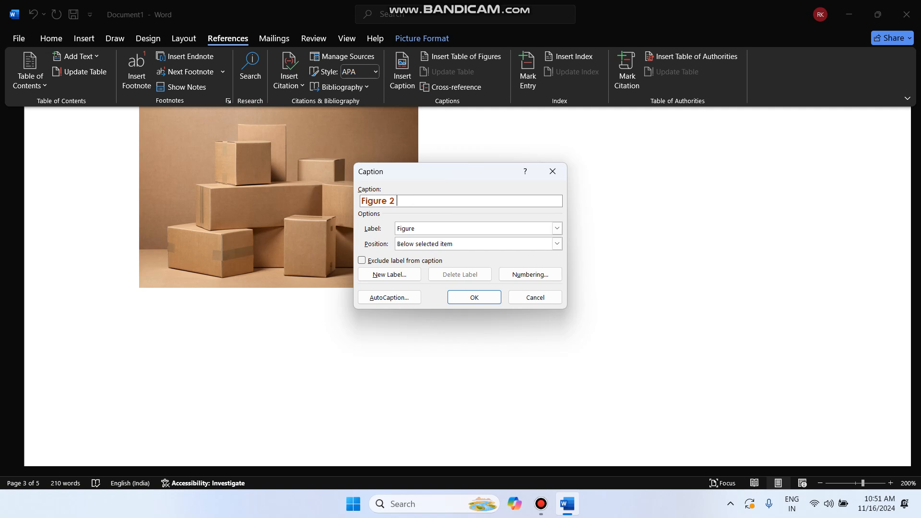
text(box)
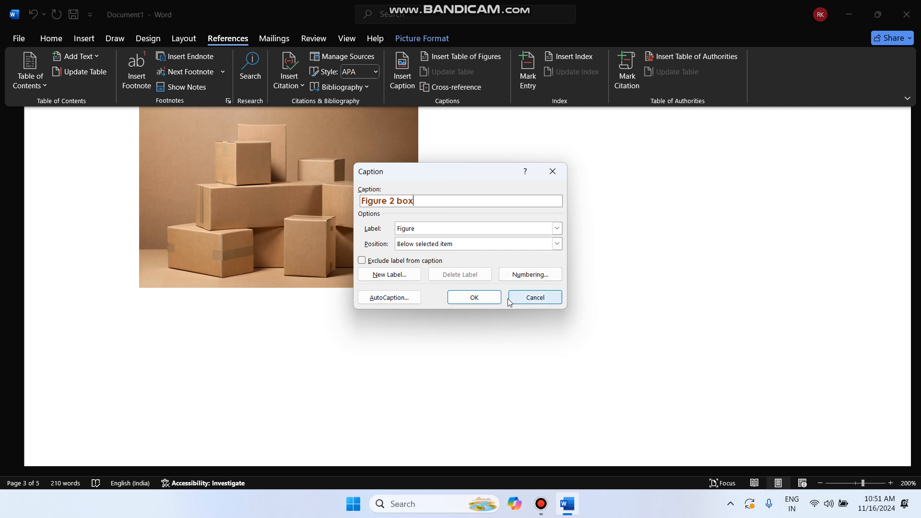
click(494, 298)
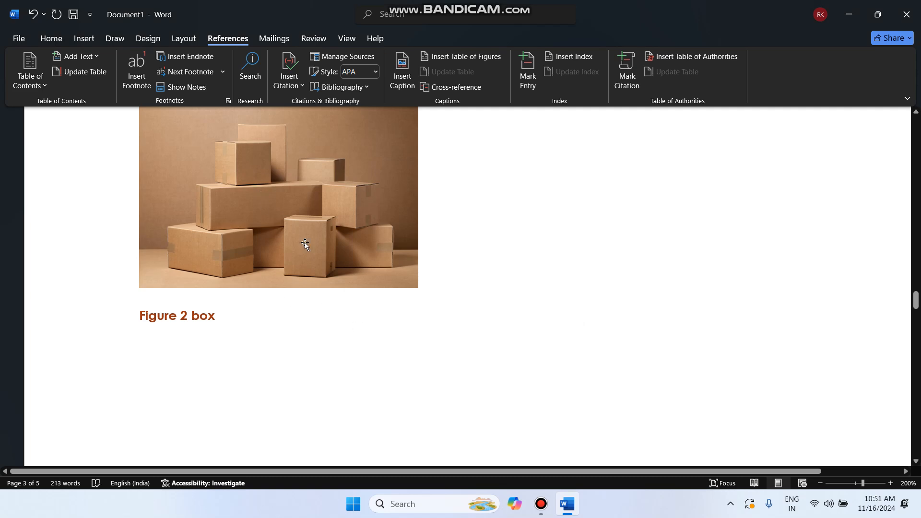
Step: Delete surplus empty lines above the THEMES heading
scroll(337, 298, down, 20)
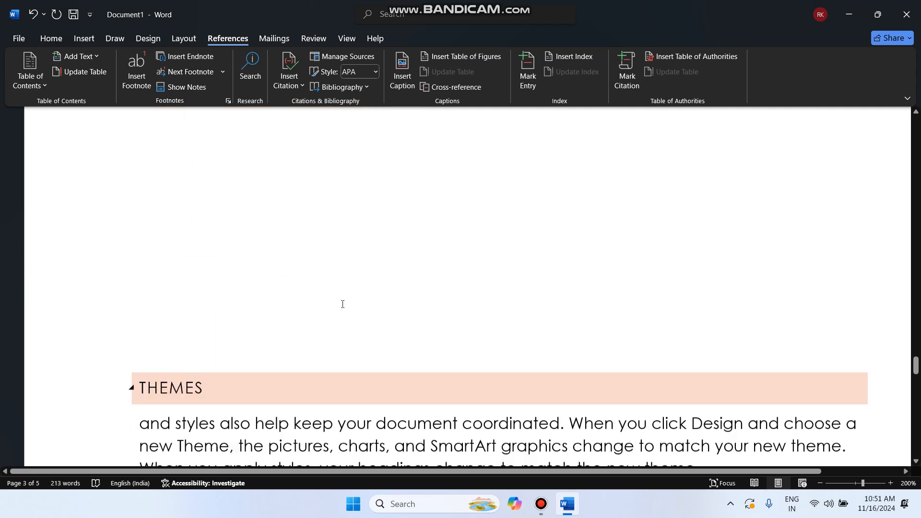
scroll(342, 304, up, 5)
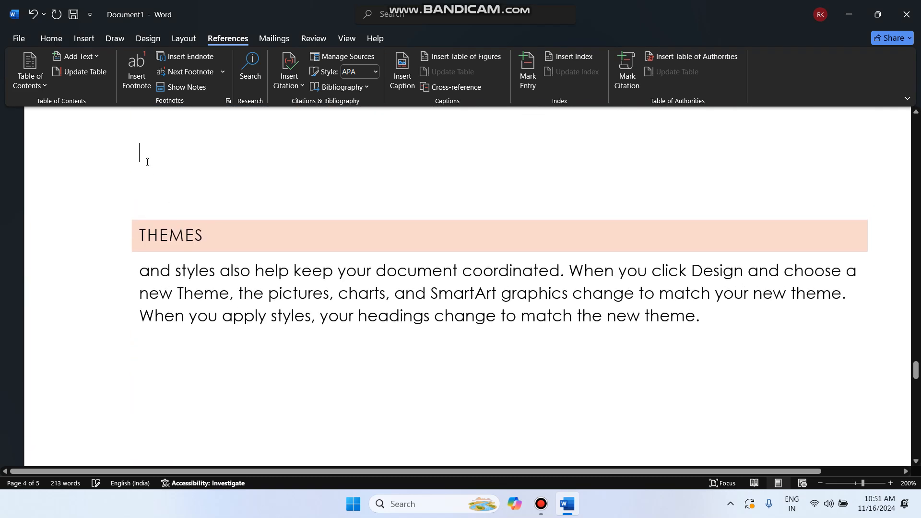
key(BackSpace)
key(BackSpace)
key(BackSpace)
key(BackSpace)
key(BackSpace)
key(BackSpace)
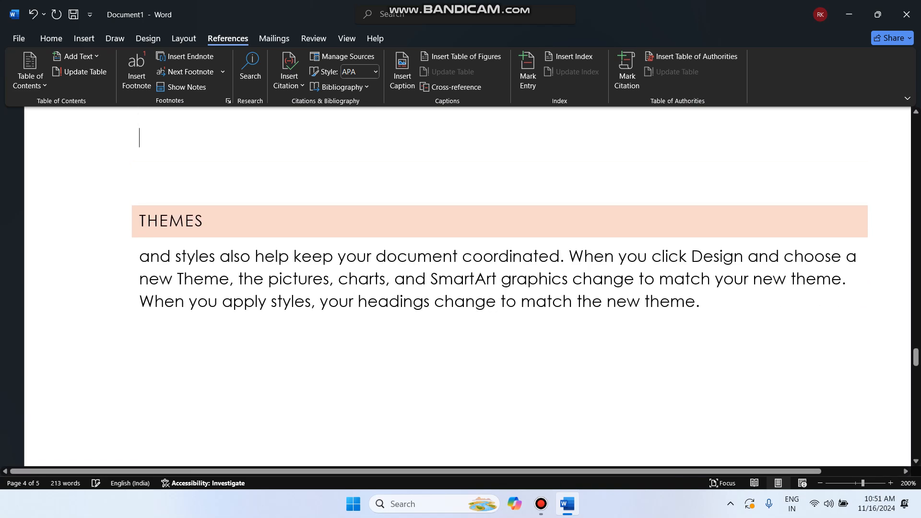
Step: Insert the stock photo of the stopwatch on a new line below the paragraph under the THEMES heading
scroll(160, 277, down, 2)
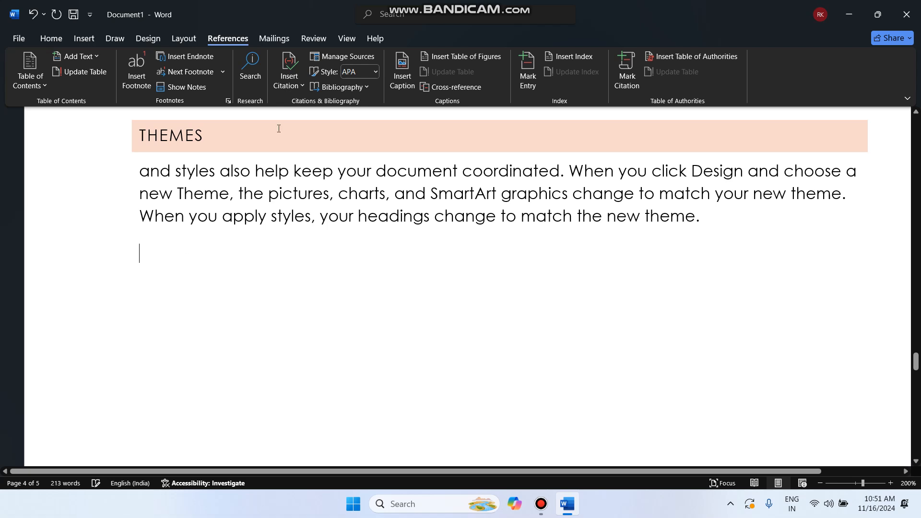
click(409, 81)
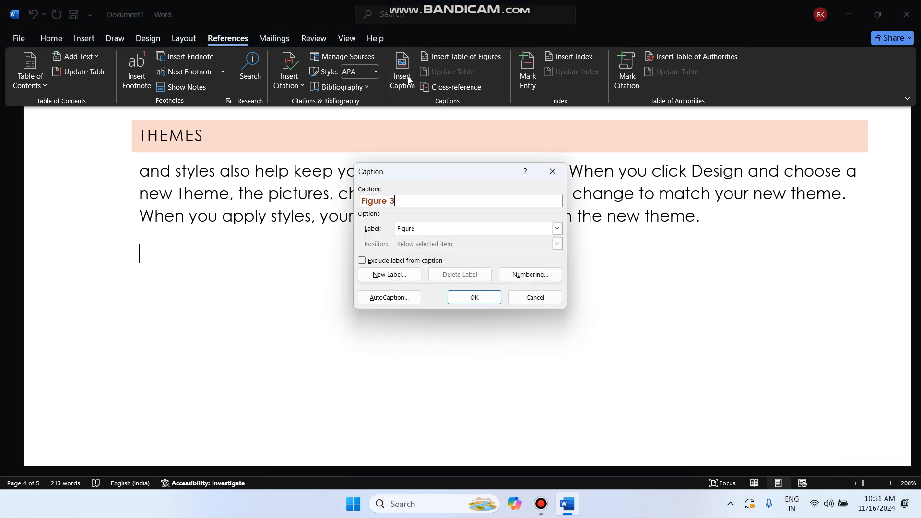
click(552, 172)
click(87, 45)
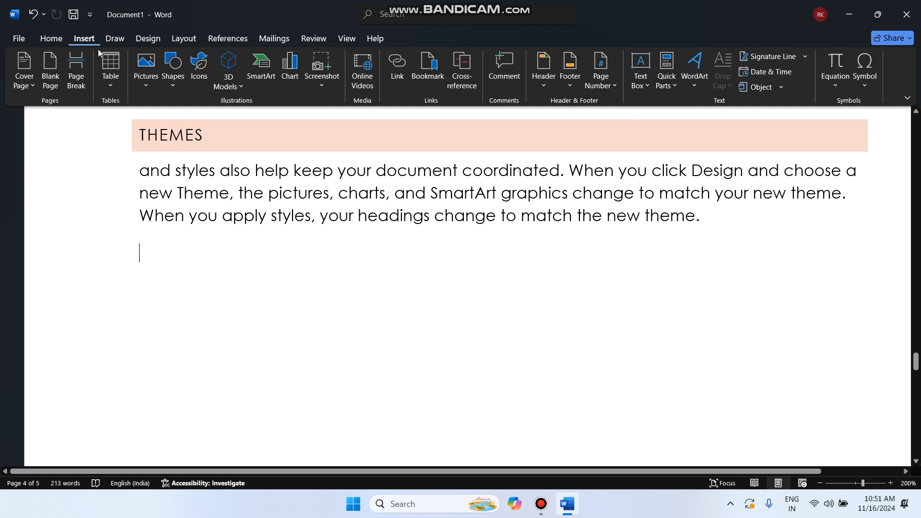
click(154, 85)
click(172, 141)
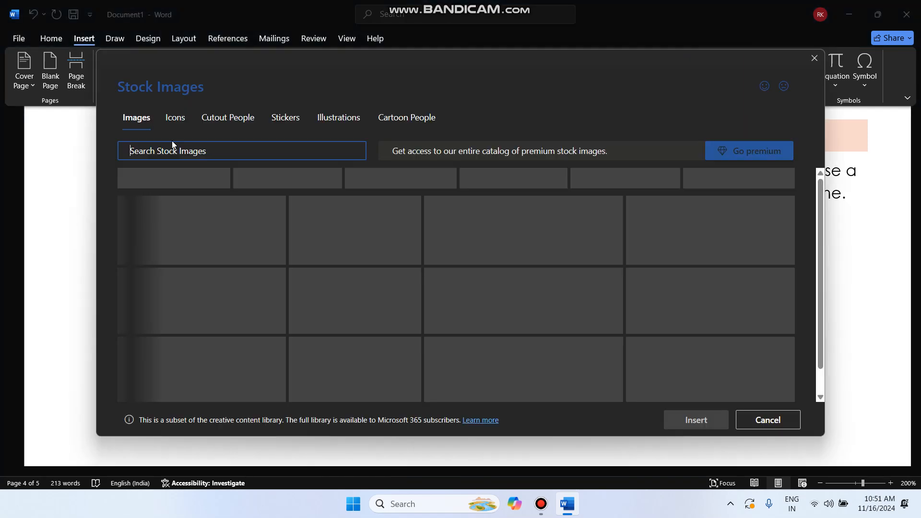
scroll(414, 314, down, 5)
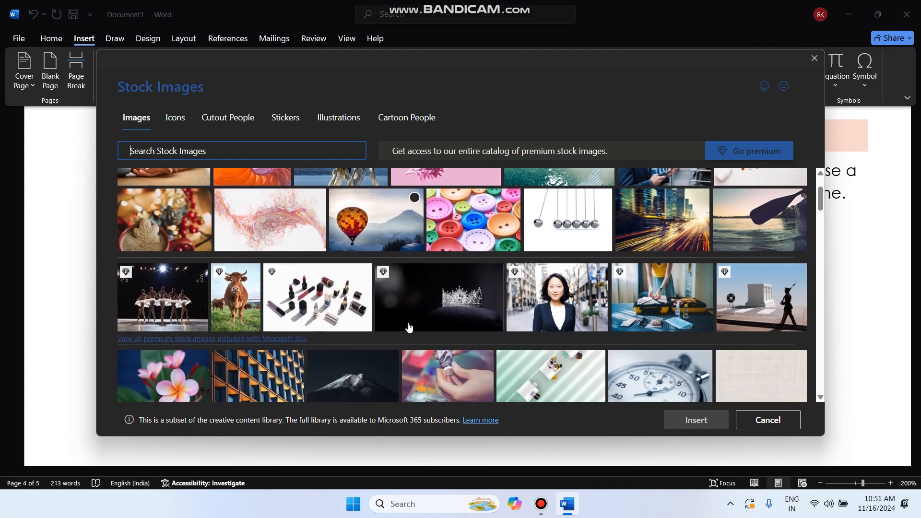
scroll(409, 328, down, 2)
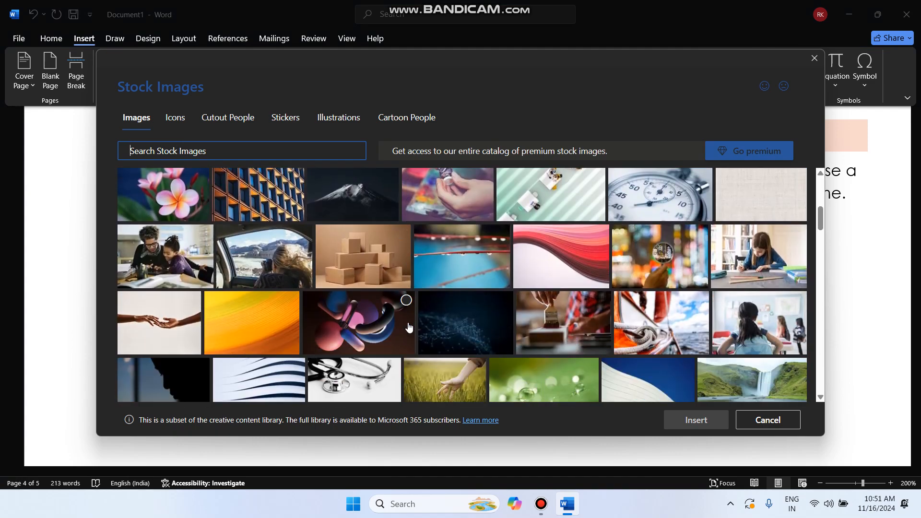
scroll(407, 328, up, 1)
click(671, 229)
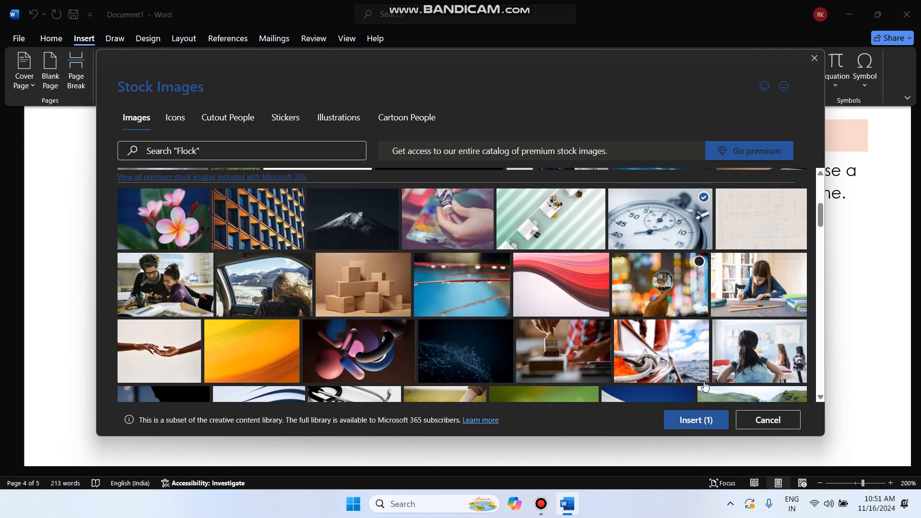
click(705, 426)
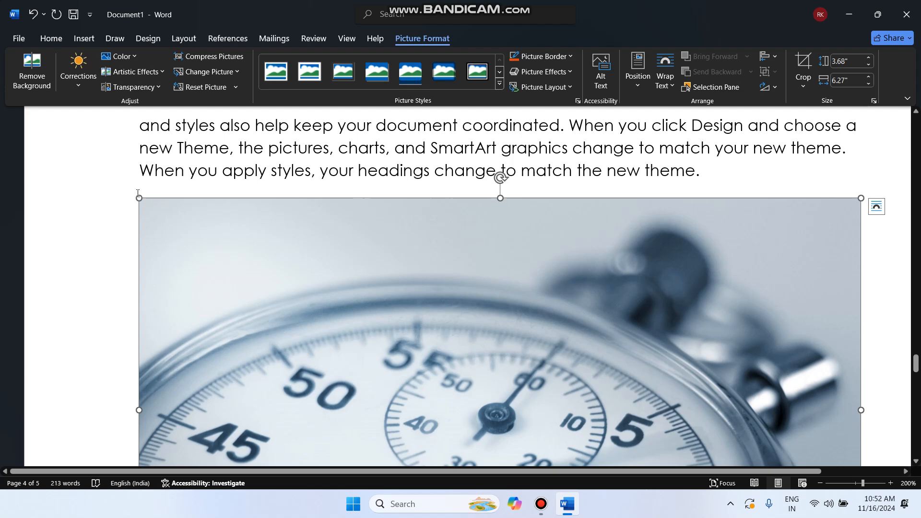
Step: Shrink the stopwatch picture to about 1.38" high by 2.34" wide
drag(139, 198, 450, 361)
scroll(450, 361, down, 2)
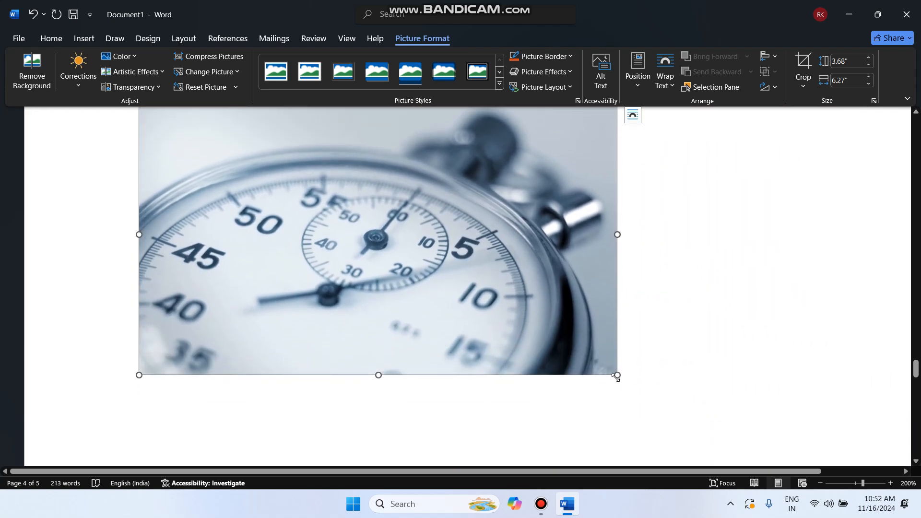
drag(617, 376, 409, 253)
scroll(257, 316, up, 3)
scroll(257, 315, down, 2)
click(183, 328)
Step: Add the caption "Figure 3 clock" below the stopwatch picture, using the Figure label
click(215, 248)
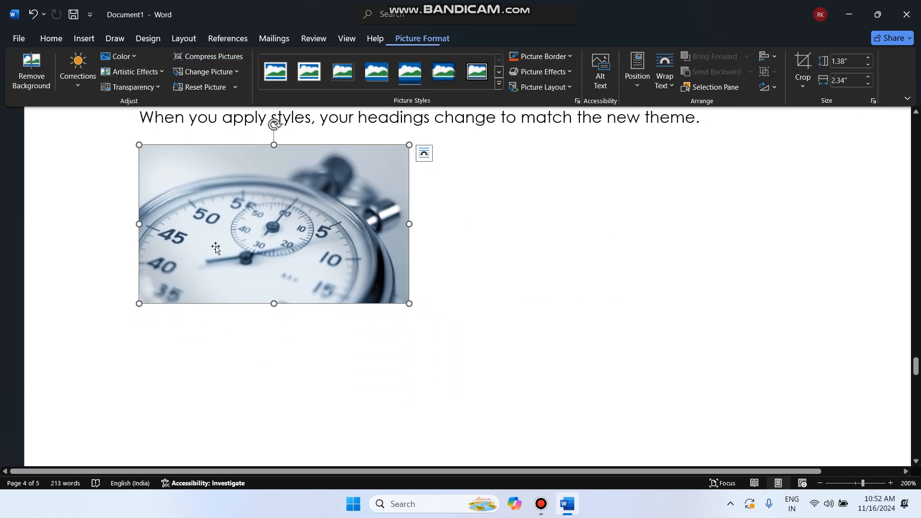
click(232, 39)
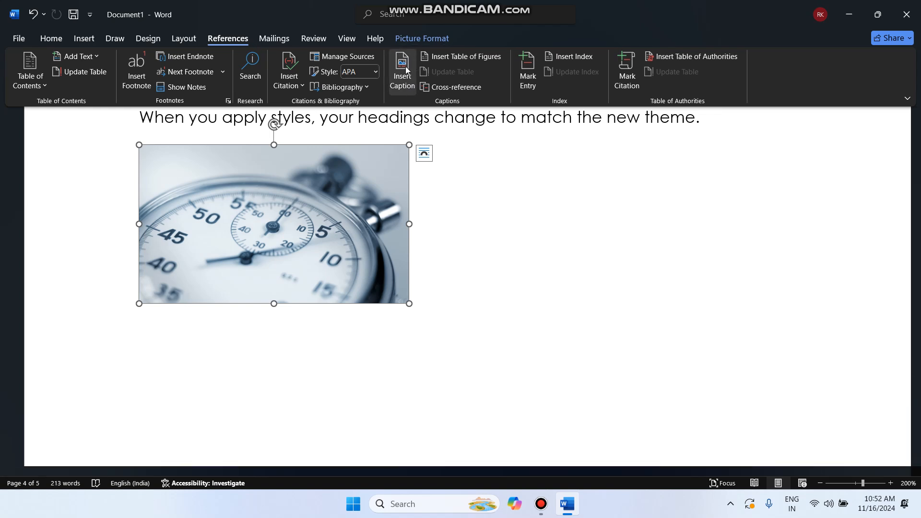
click(409, 89)
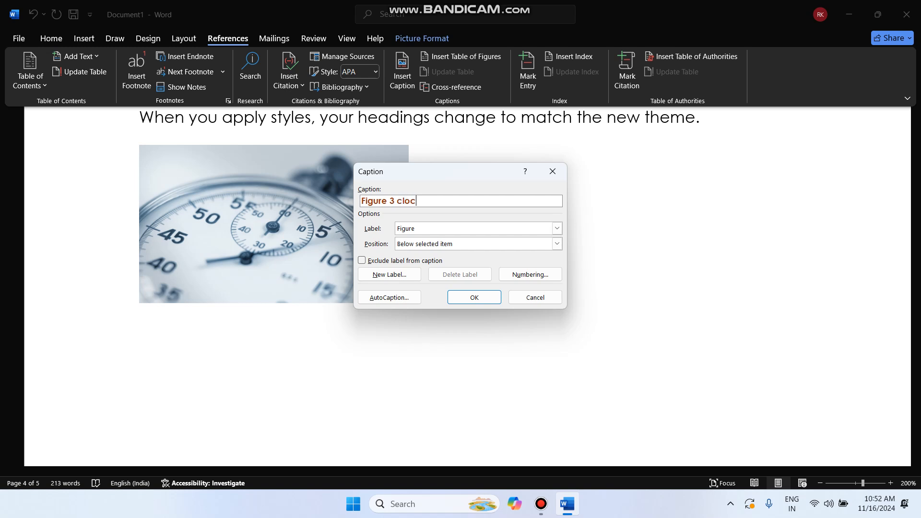
click(475, 298)
Step: Insert a table of figures for the Figure label below the table of contents, with right-aligned page numbers and a dotted tab leader
scroll(324, 296, up, 15)
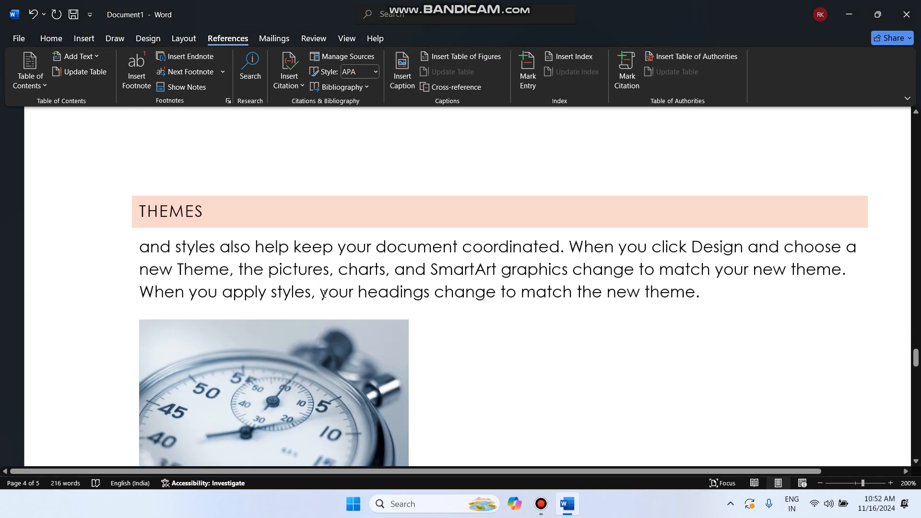
scroll(324, 295, up, 15)
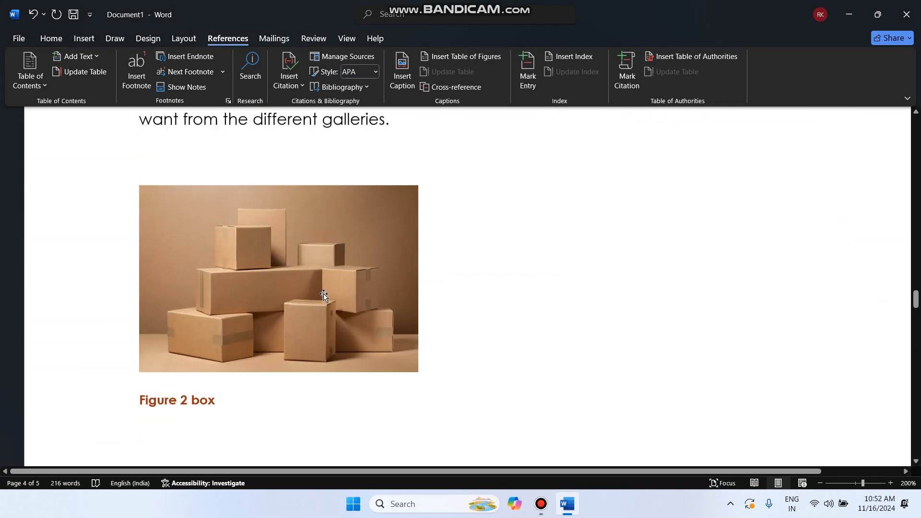
scroll(325, 294, up, 12)
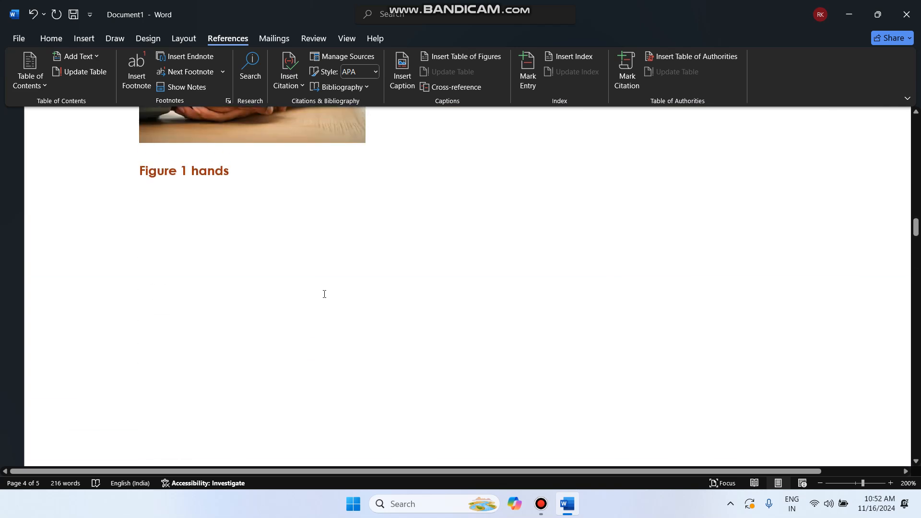
scroll(324, 294, up, 12)
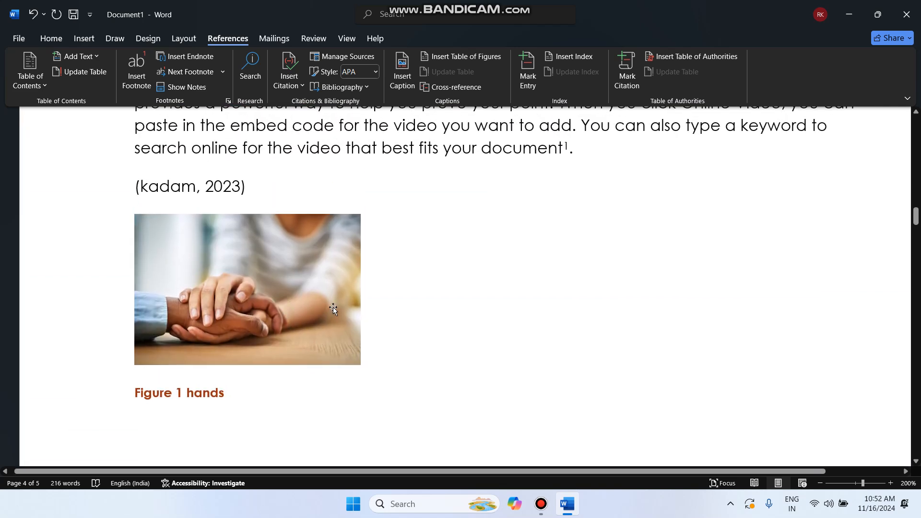
scroll(334, 307, up, 10)
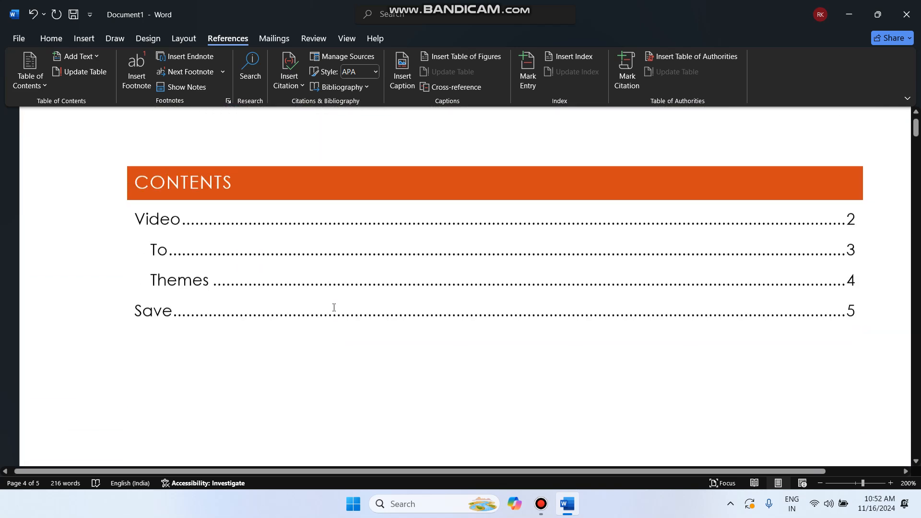
scroll(334, 308, up, 3)
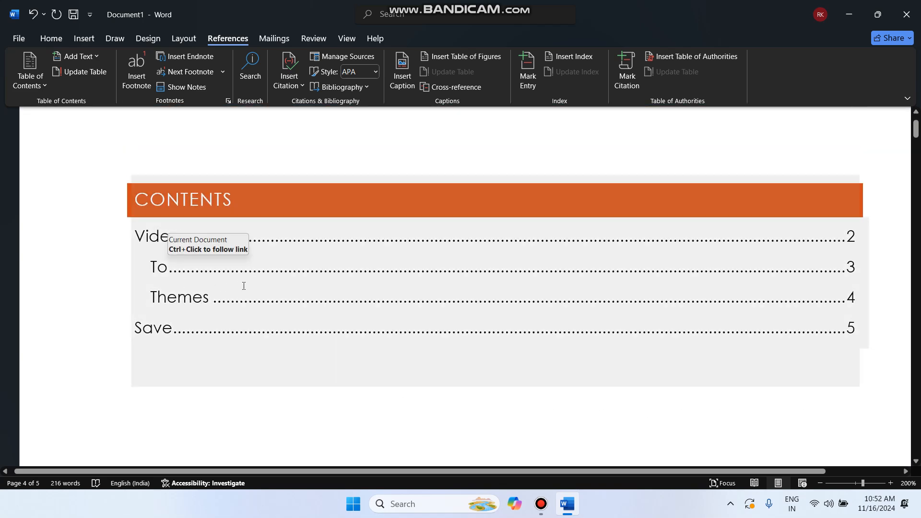
scroll(181, 319, down, 2)
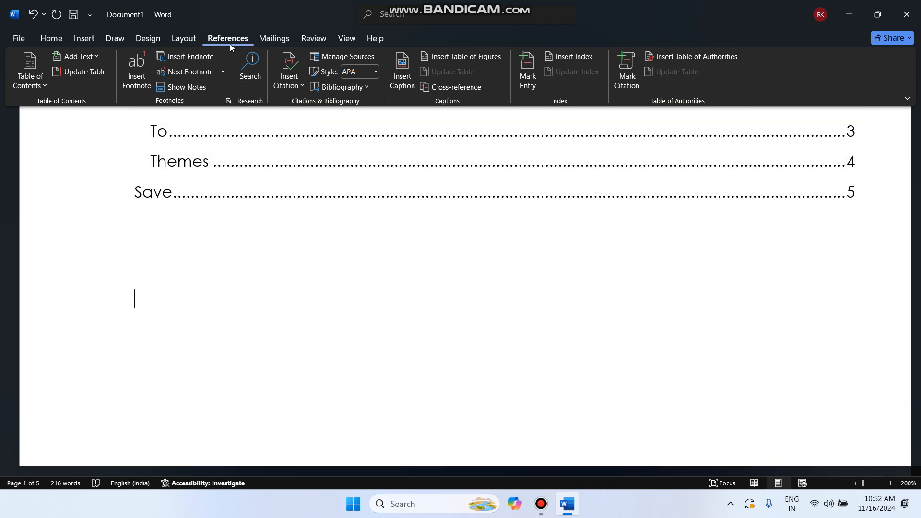
click(468, 57)
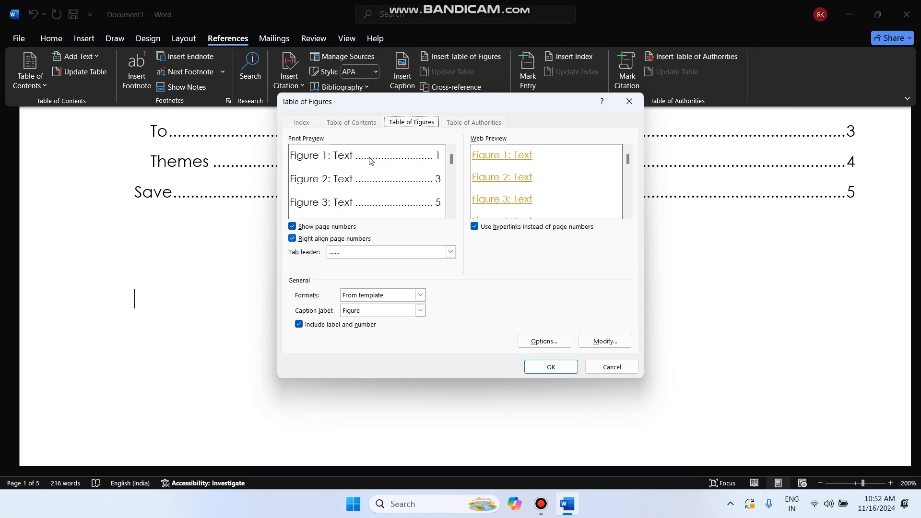
click(551, 365)
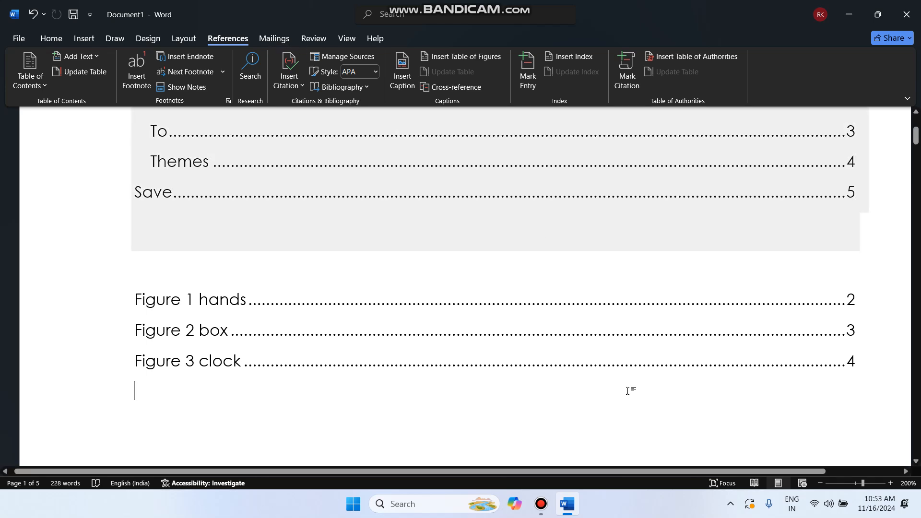
click(541, 504)
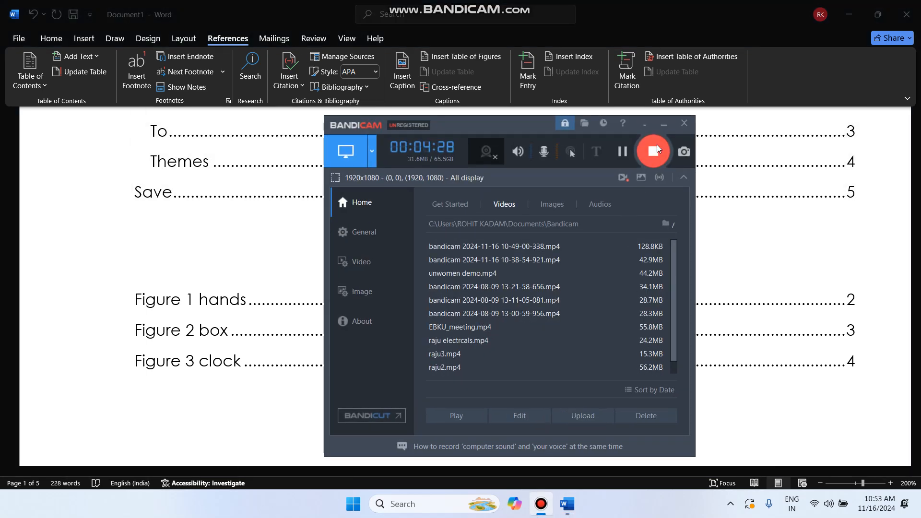